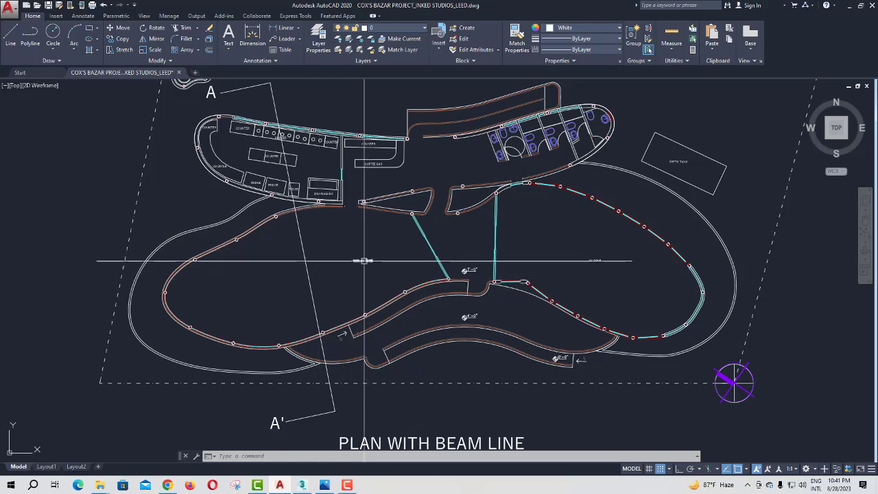
Examine the plan with beam line, including the AC and non-AC zones, ramps, level marks, kitchen and toilets.
middle_click_drag(304, 260, 308, 274)
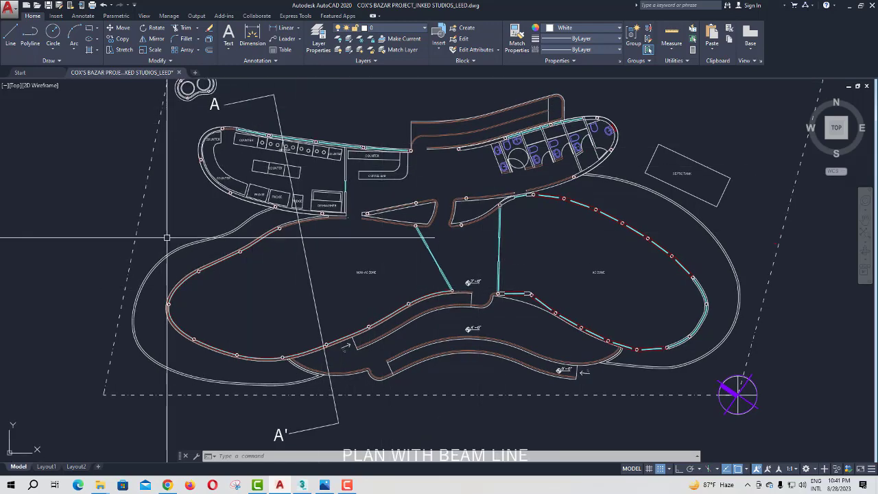
scroll(605, 288, "up", 2)
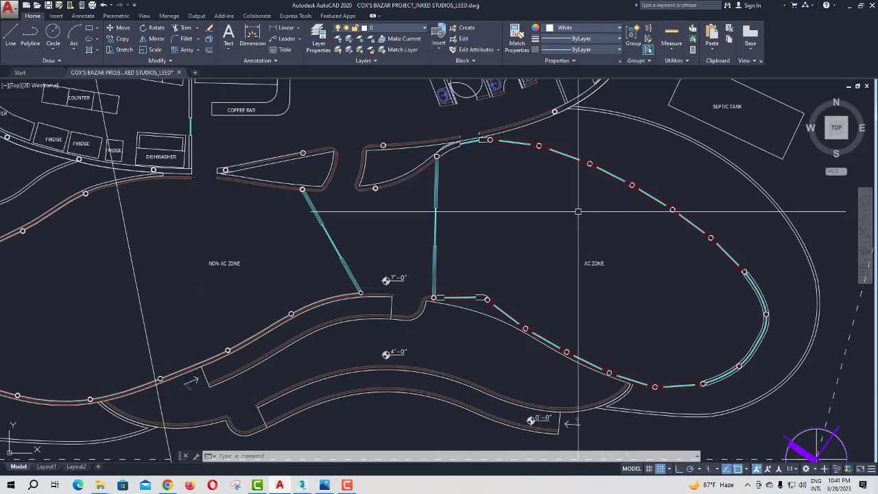
middle_click_drag(354, 244, 399, 247)
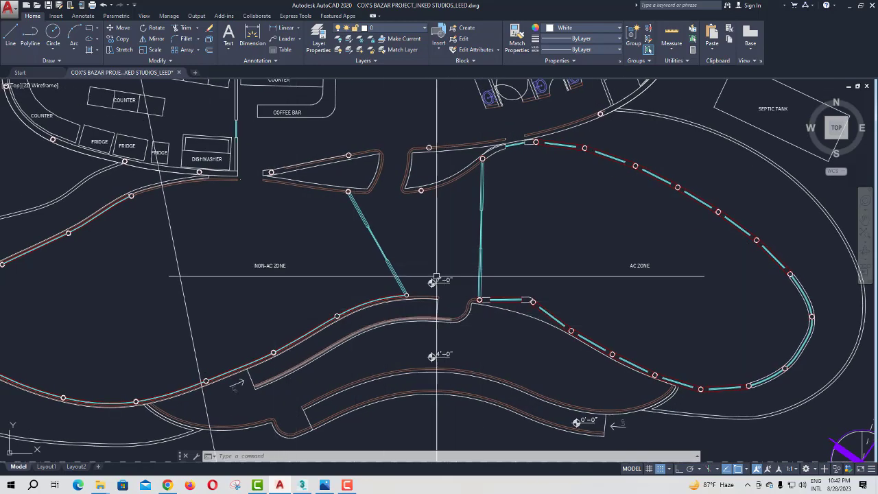
middle_click_drag(449, 280, 462, 213)
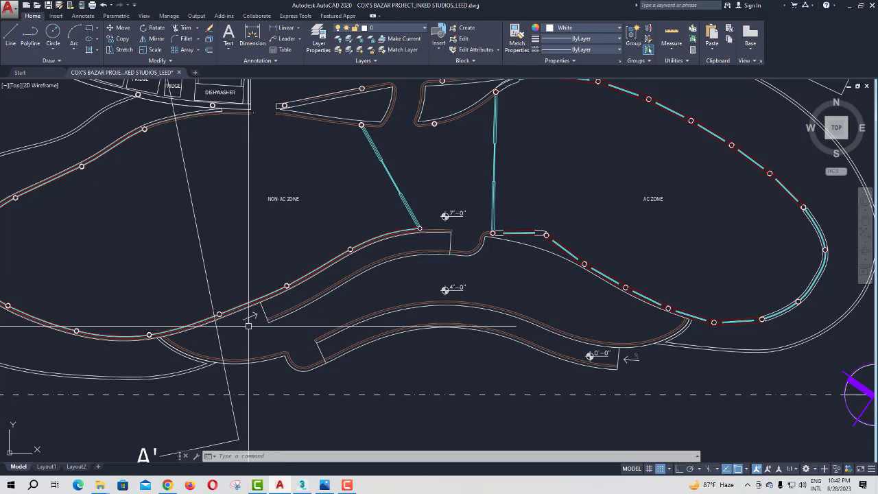
scroll(458, 271, "down", 2)
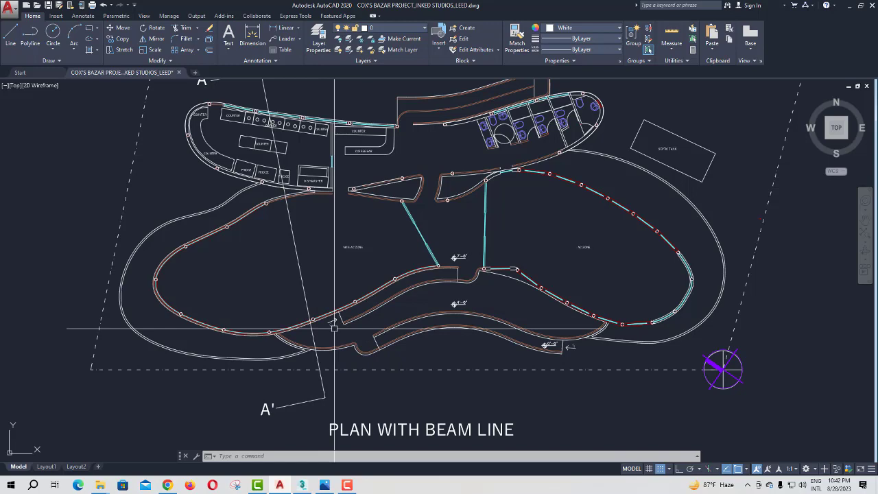
middle_click_drag(344, 265, 340, 294)
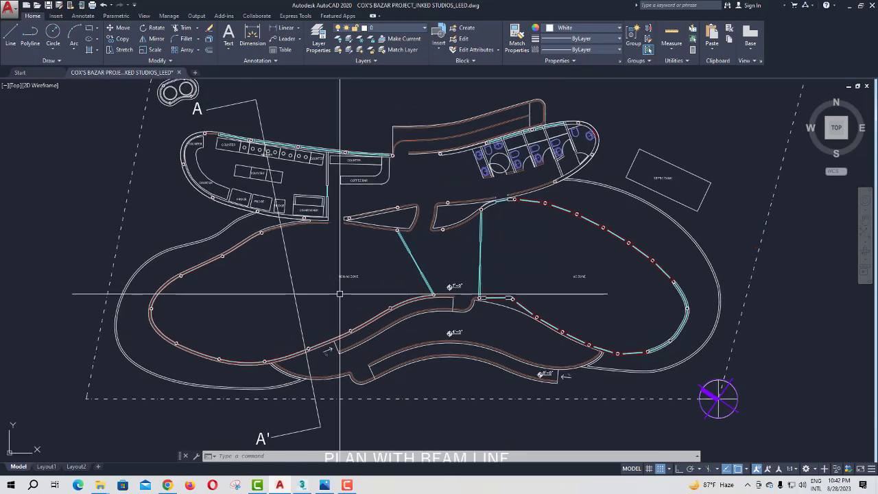
scroll(602, 287, "up", 2)
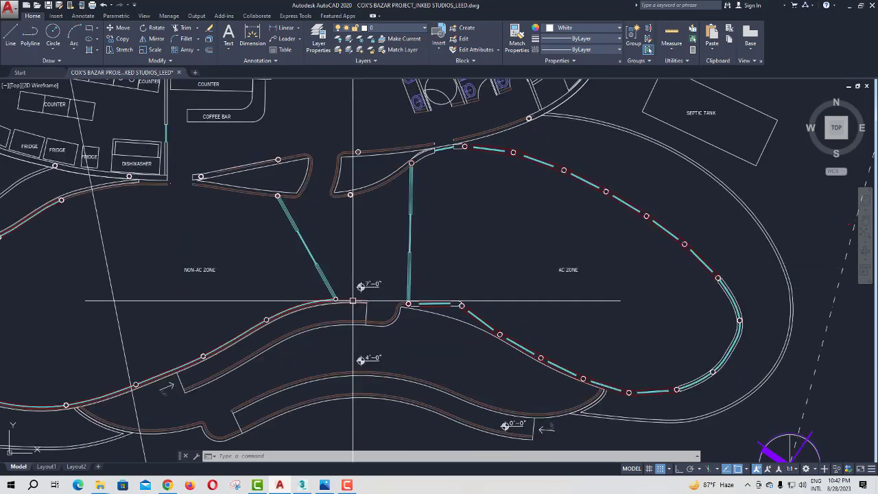
middle_click_drag(262, 282, 330, 373)
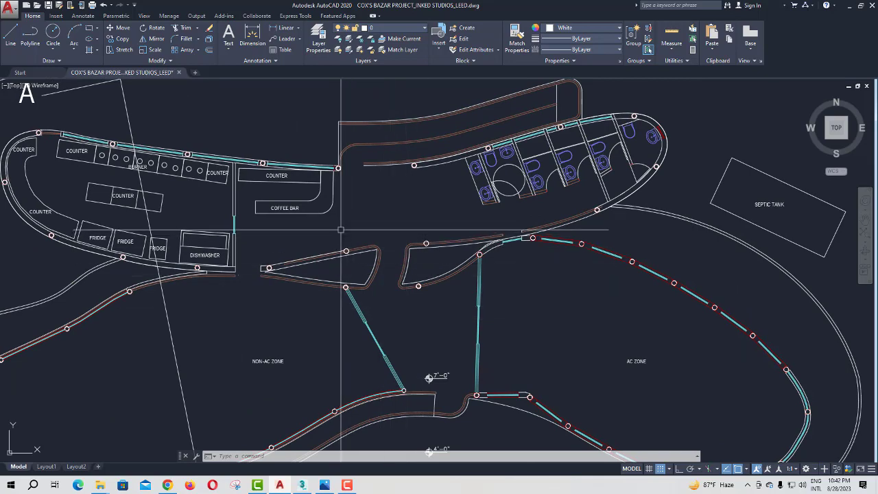
middle_click_drag(277, 195, 296, 202)
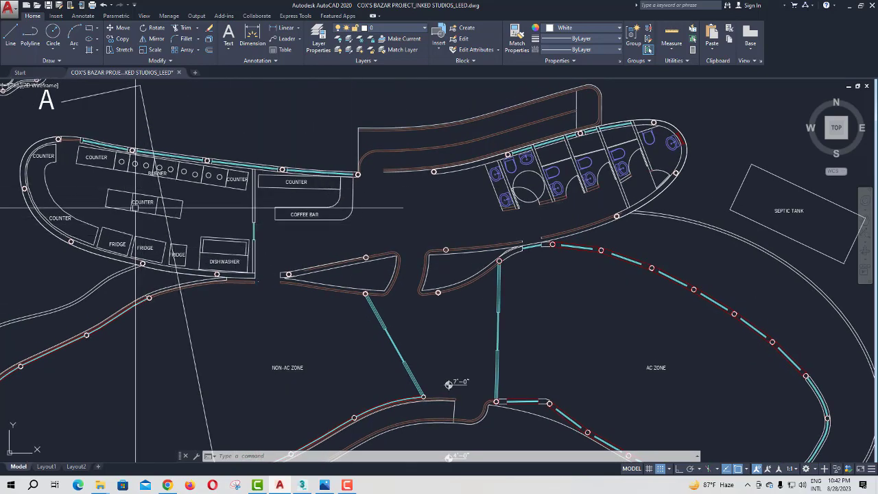
scroll(560, 180, "down", 2)
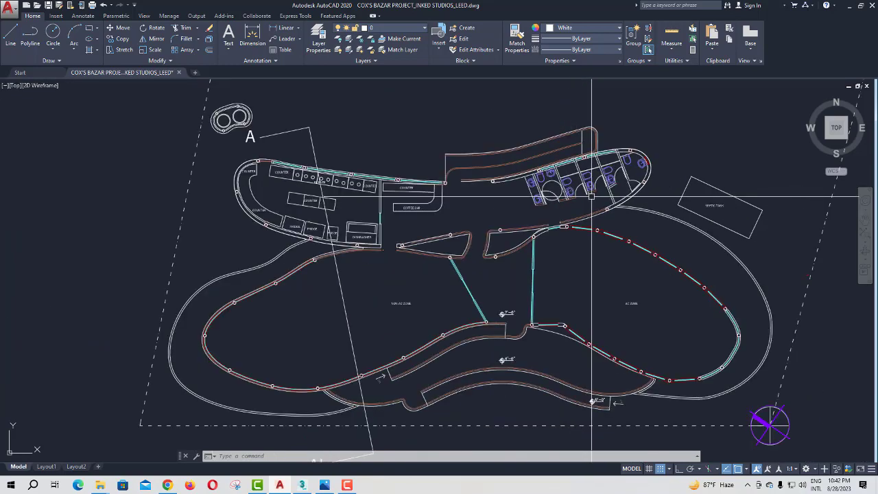
middle_click_drag(590, 197, 551, 196)
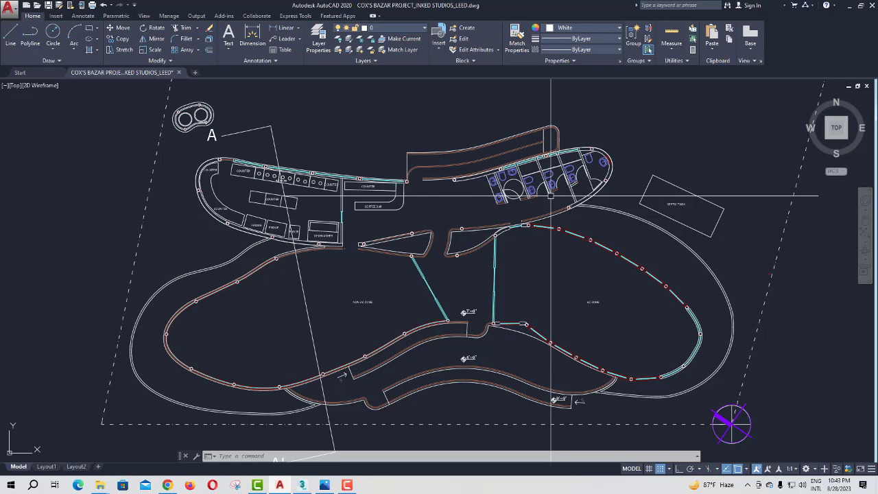
scroll(551, 195, "down", 2)
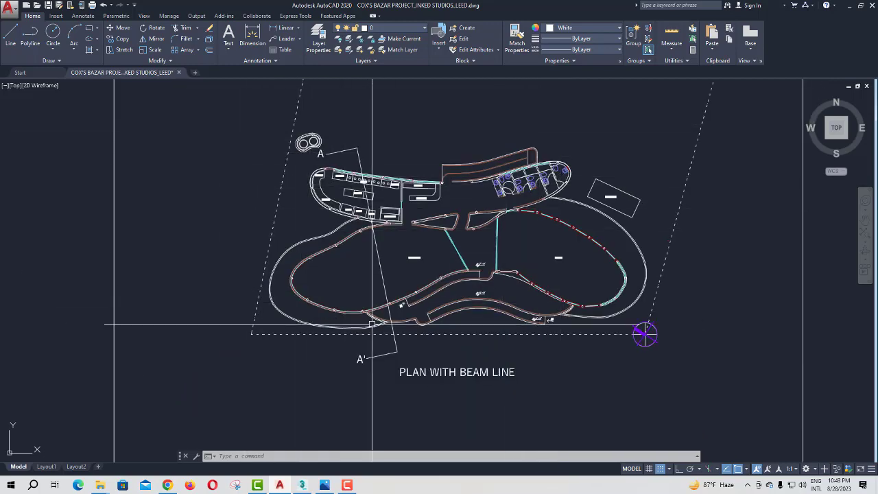
scroll(441, 252, "up", 2)
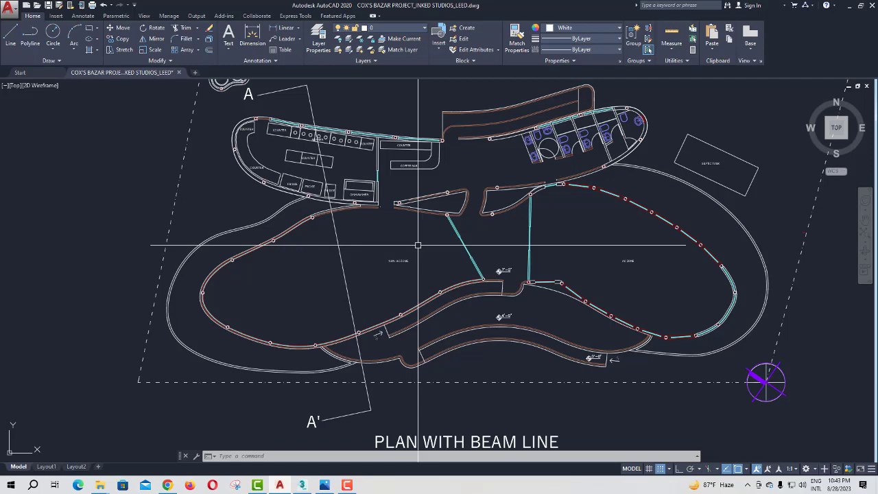
Look over the zoning plan sheet beside the plan with beam line.
scroll(420, 247, "down", 6)
middle_click_drag(425, 248, 227, 248)
middle_click_drag(497, 267, 215, 286)
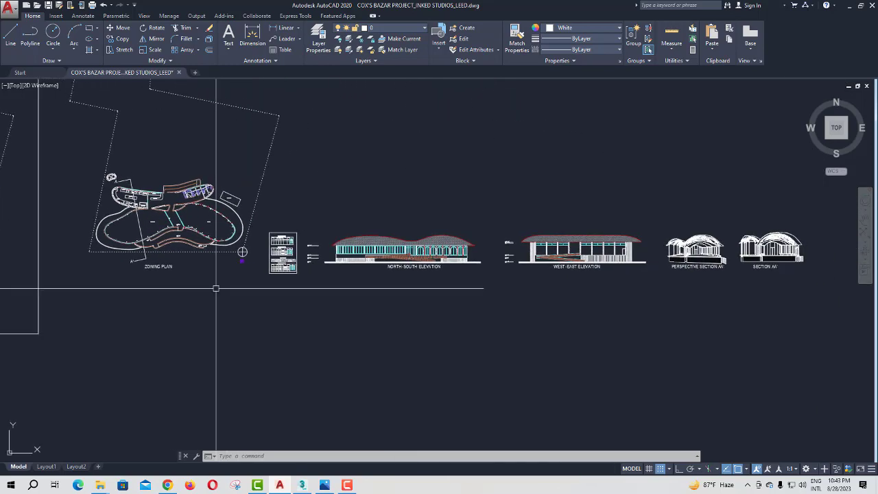
scroll(381, 264, "up", 2)
scroll(381, 264, "up", 2)
scroll(337, 252, "down", 4)
middle_click_drag(41, 218, 288, 216)
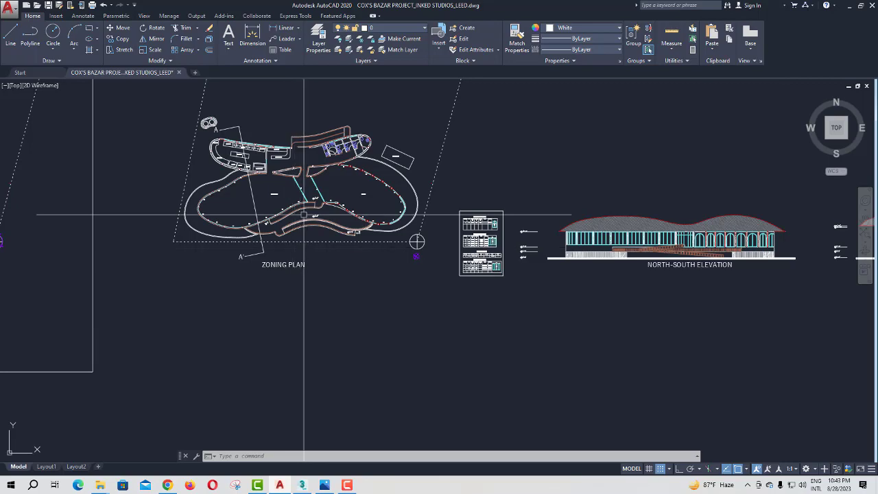
Review the north-south and west-east elevations, the perspective section AA' and section AA', and return to the plan with beam line.
middle_click_drag(648, 237, 481, 251)
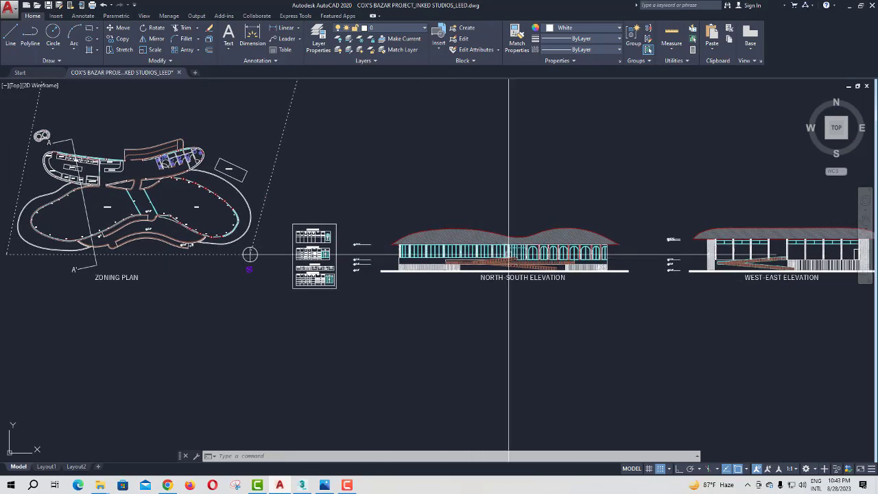
scroll(515, 259, "down", 2)
scroll(584, 251, "up", 2)
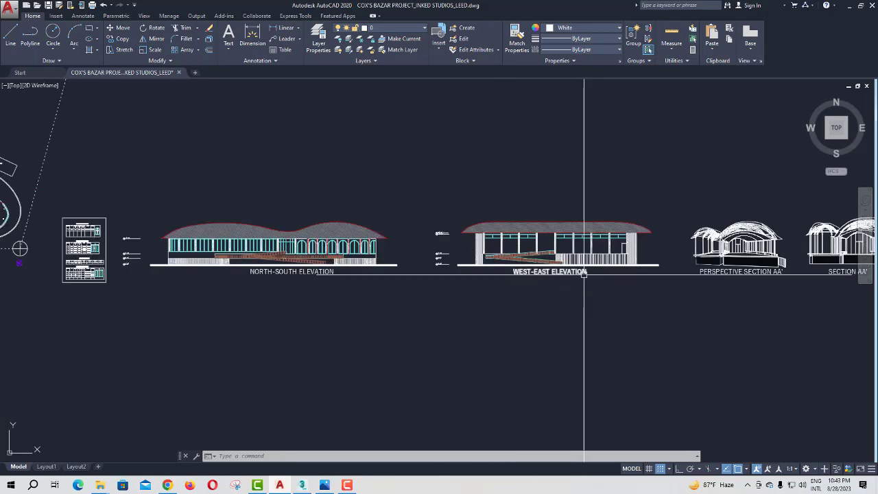
scroll(567, 289, "up", 4)
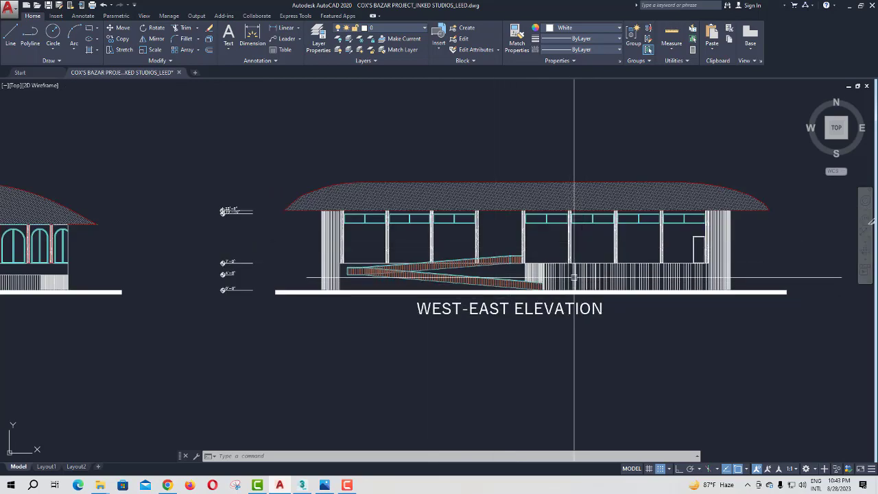
scroll(593, 294, "down", 5)
scroll(653, 293, "up", 3)
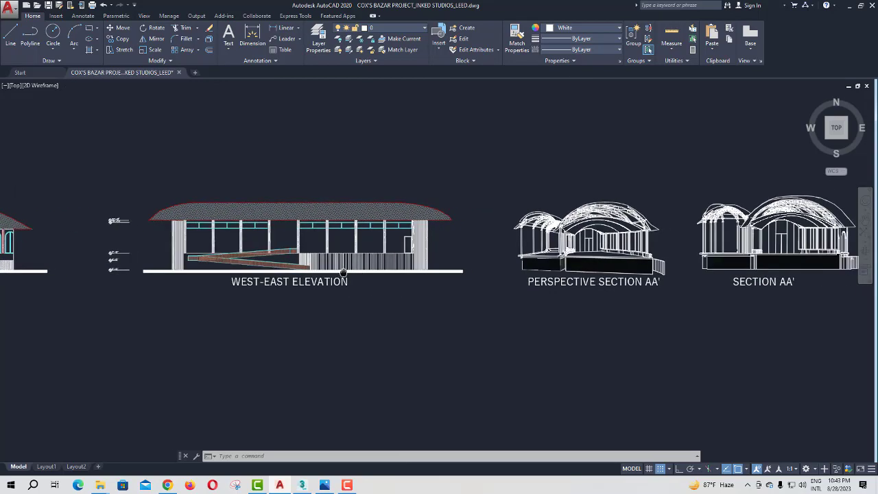
scroll(637, 295, "down", 3)
scroll(673, 289, "up", 3)
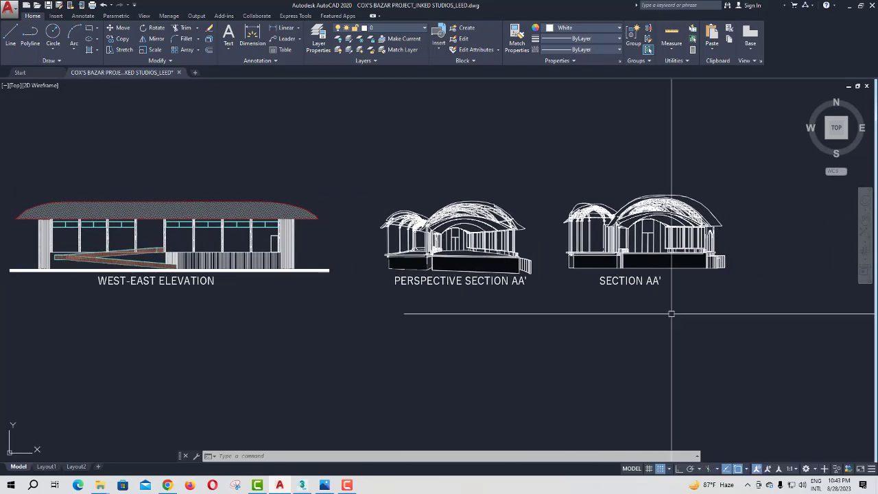
scroll(645, 282, "down", 5)
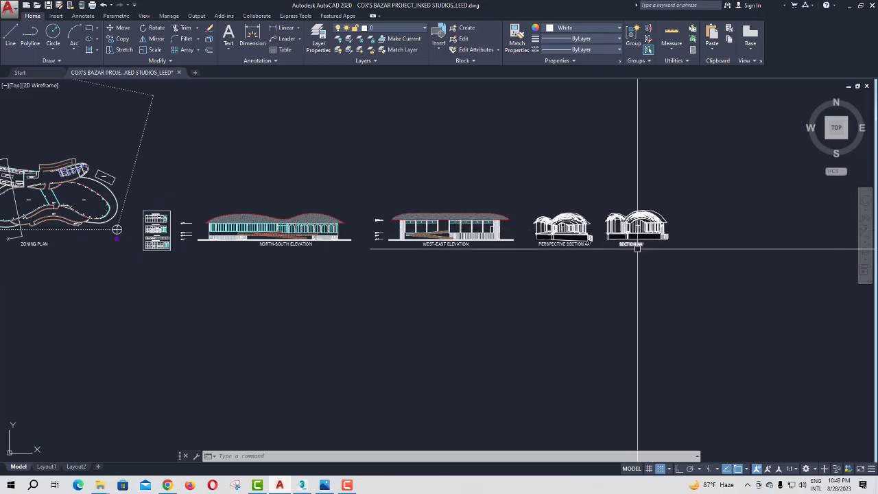
scroll(372, 245, "up", 5)
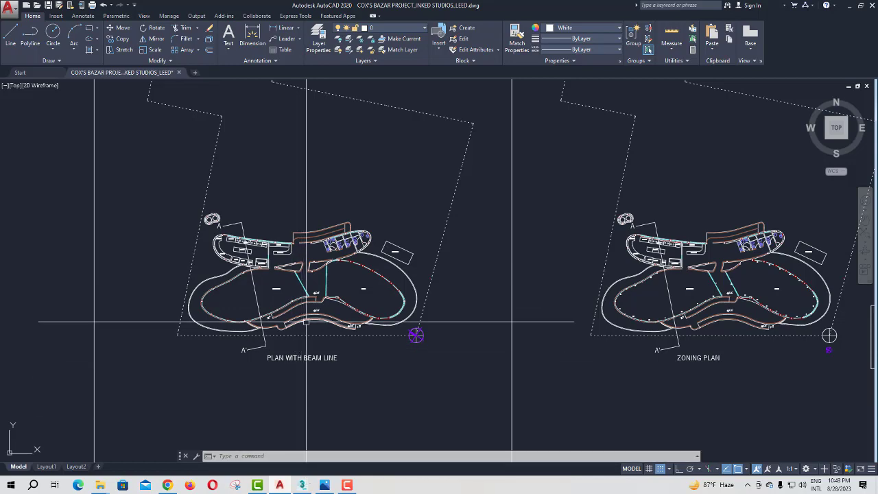
middle_click_drag(329, 378, 374, 329)
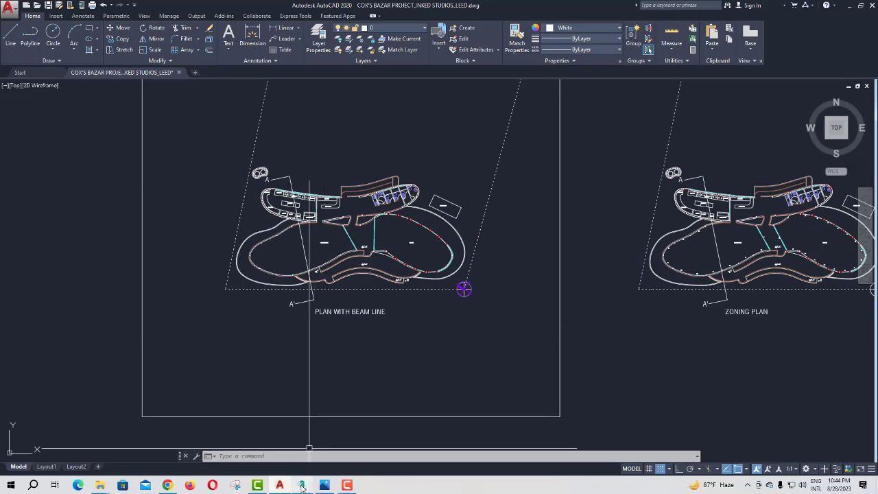
Switch to 3ds Max and inspect the restaurant model from all sides, coming back around to the front.
left_click(302, 485)
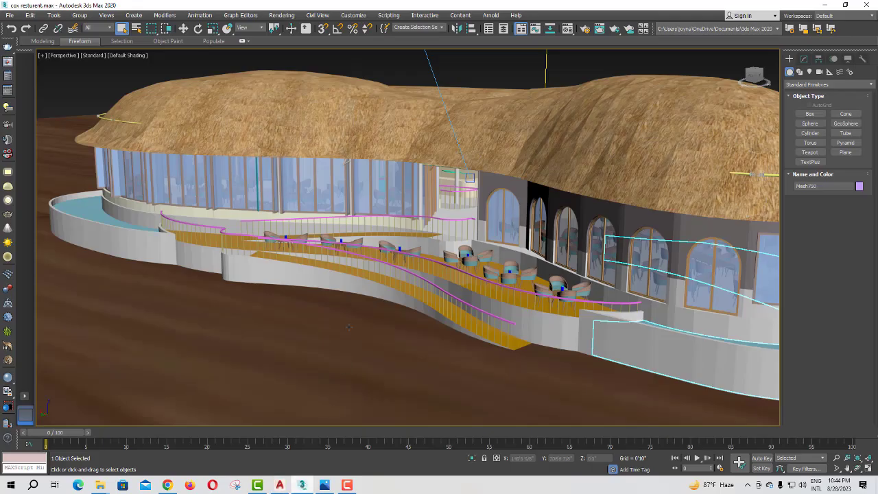
left_click(344, 283)
scroll(350, 284, "down", 5)
scroll(354, 284, "up", 5)
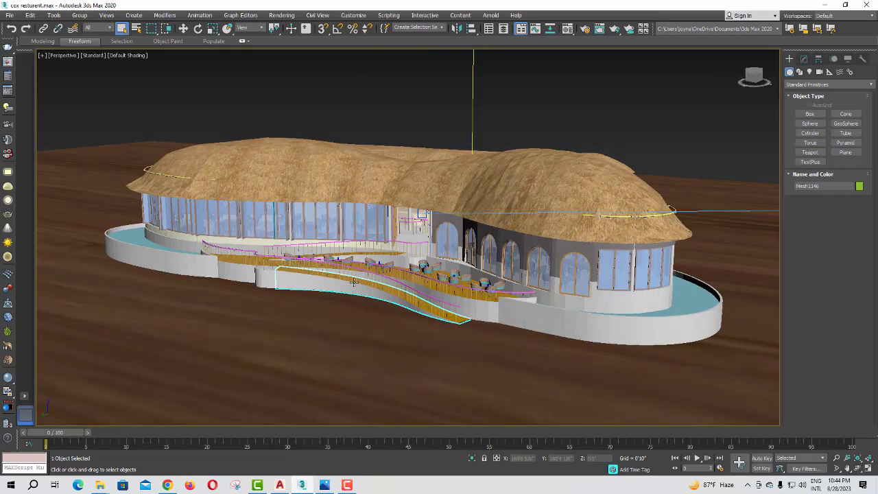
middle_click_drag(375, 281, 525, 278, "alt")
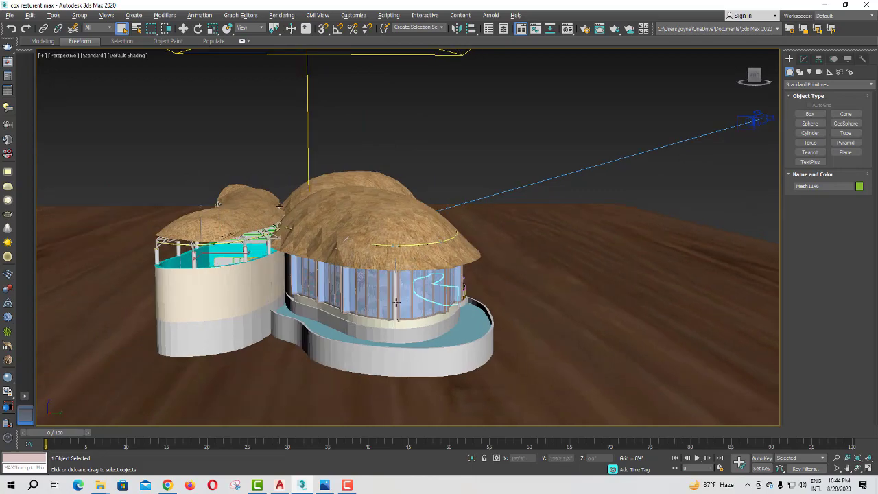
middle_click_drag(396, 302, 604, 302, "alt")
middle_click_drag(485, 282, 526, 281, "alt")
middle_click_drag(345, 278, 495, 278, "alt")
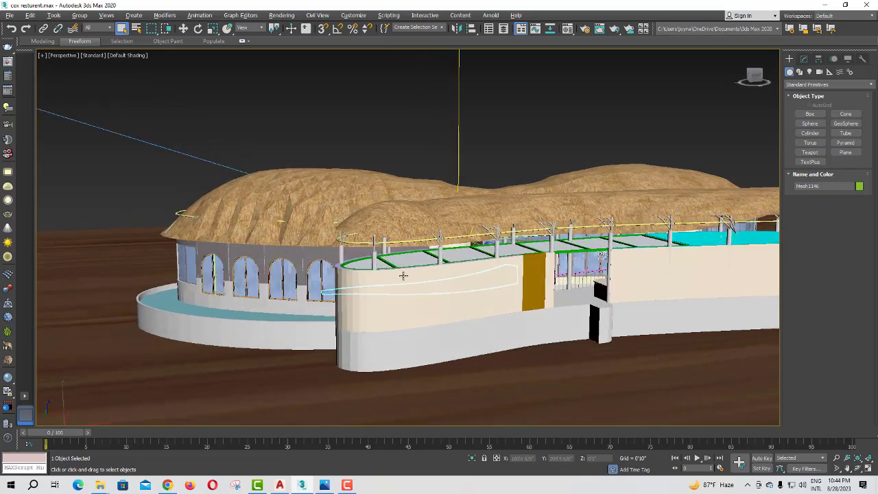
middle_click_drag(260, 277, 408, 282, "alt")
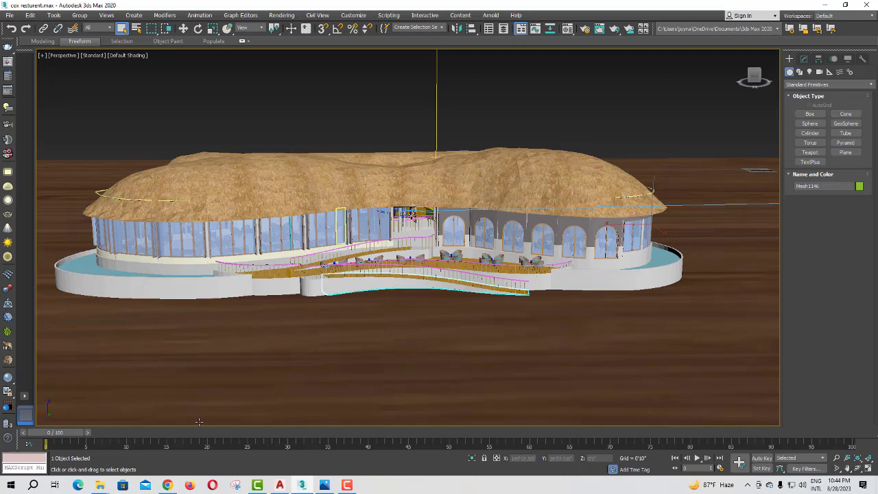
Switch to File Explorer and open the rendered image 1 (1).jpeg from folder r inside the cox project folder.
mouse_move(101, 485)
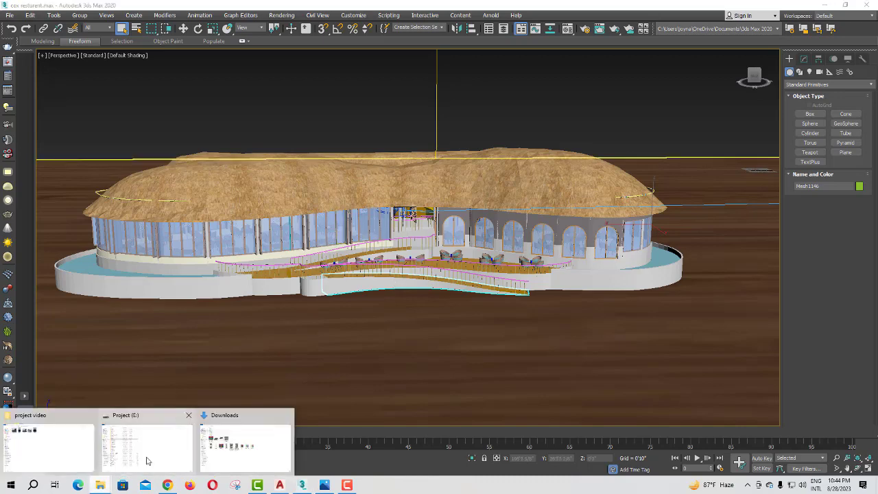
left_click(63, 455)
left_click(9, 31)
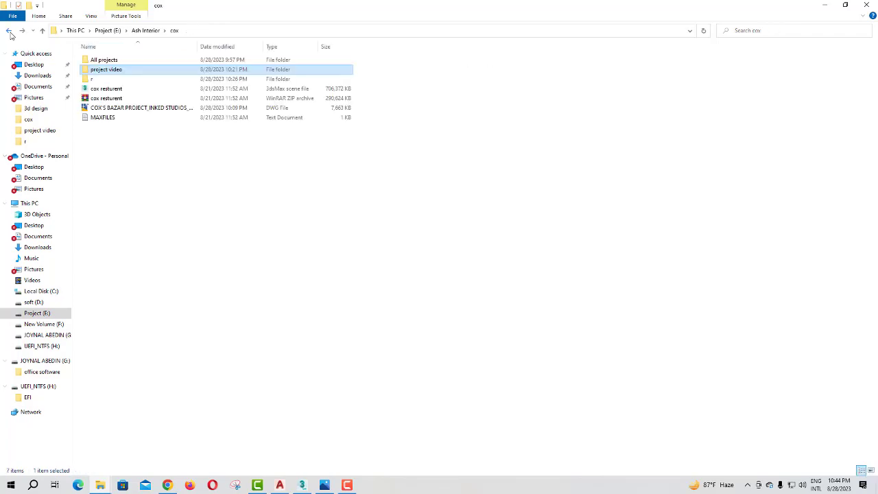
double_click(92, 79)
double_click(95, 82)
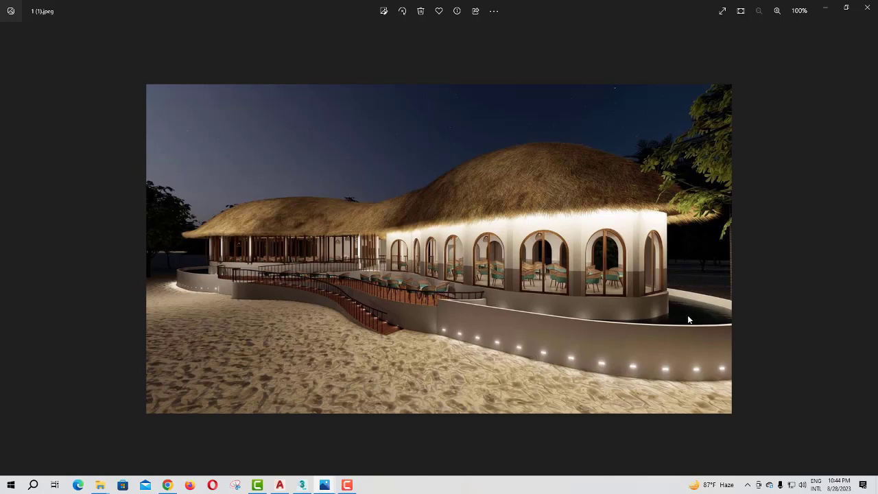
Examine the exterior night render and the following dining-hall interior render up close.
scroll(382, 334, "up", 1)
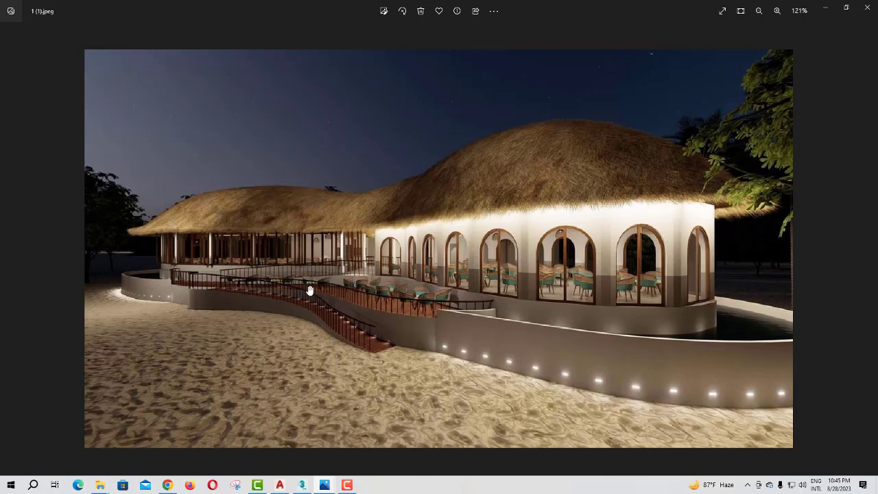
scroll(388, 309, "down", 1)
key("Right")
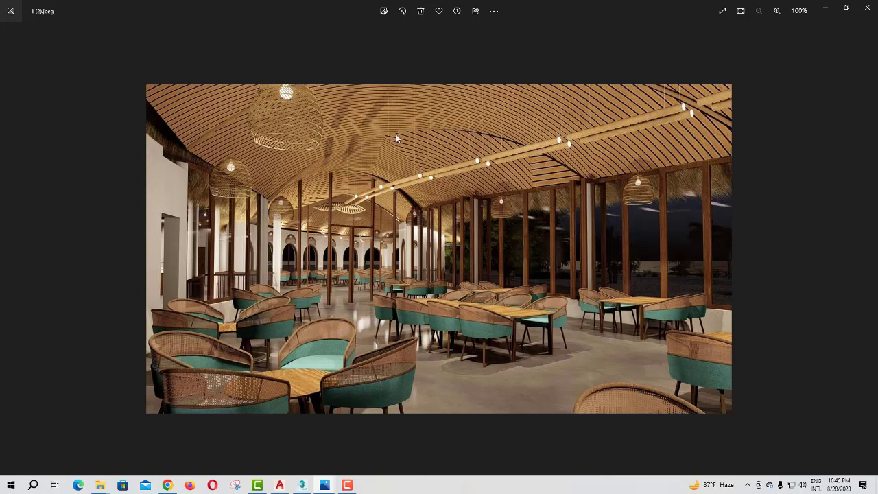
scroll(398, 366, "up", 2)
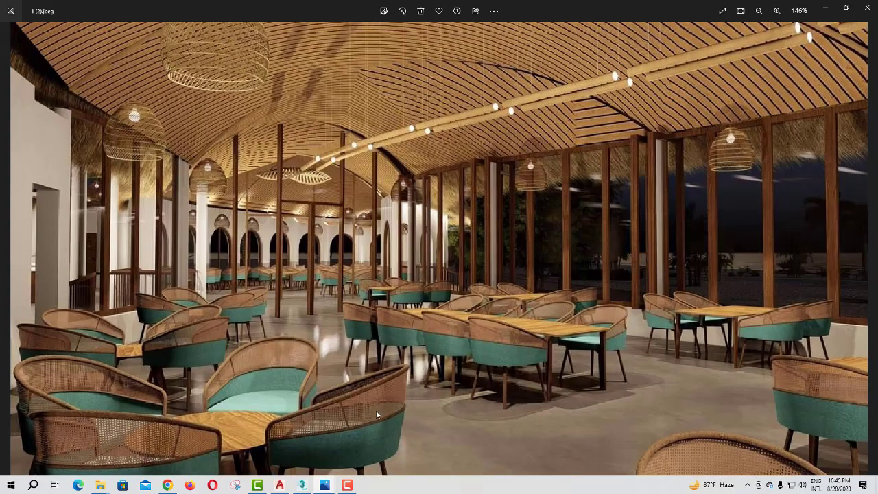
scroll(334, 408, "down", 2)
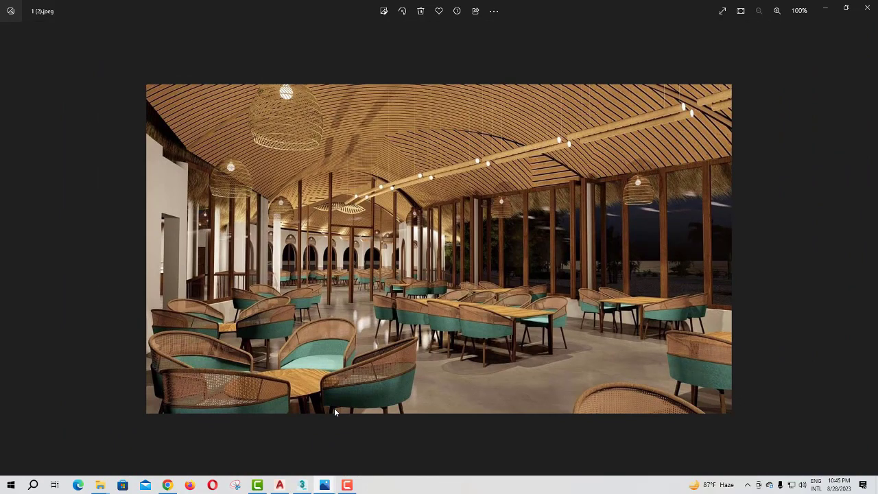
Review the remaining renders from 1 (3).jpeg through 1 (8).jpeg, examine the terrace night view up close, and close the image viewer.
key("Right")
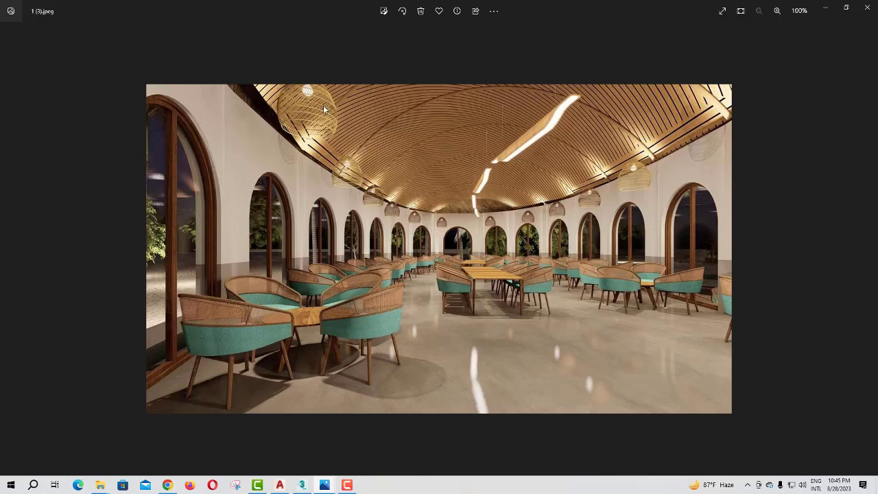
key("Right")
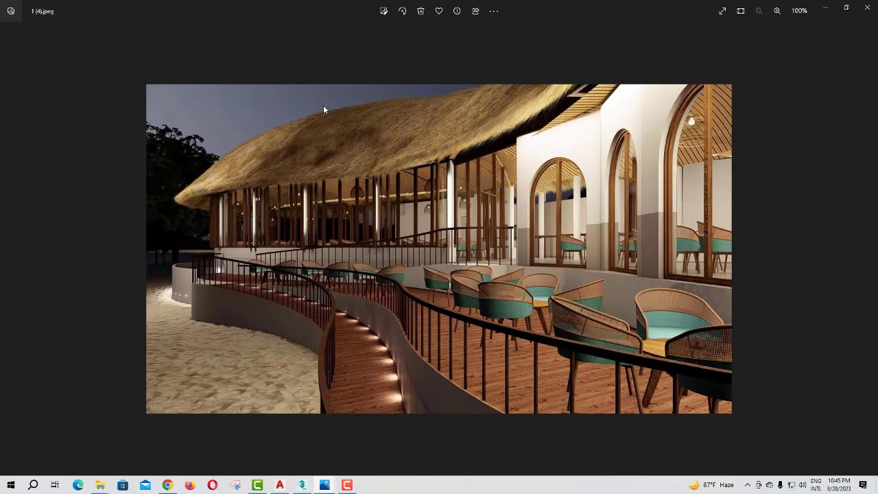
scroll(367, 393, "up", 3)
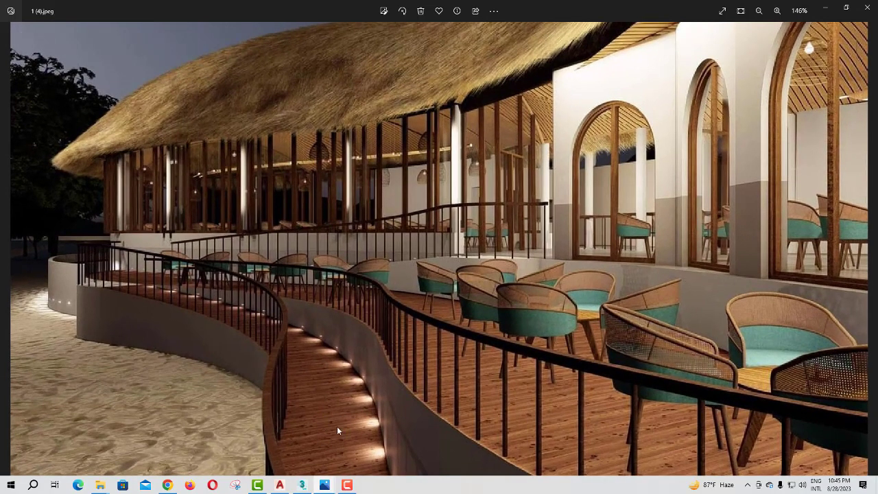
scroll(325, 385, "down", 3)
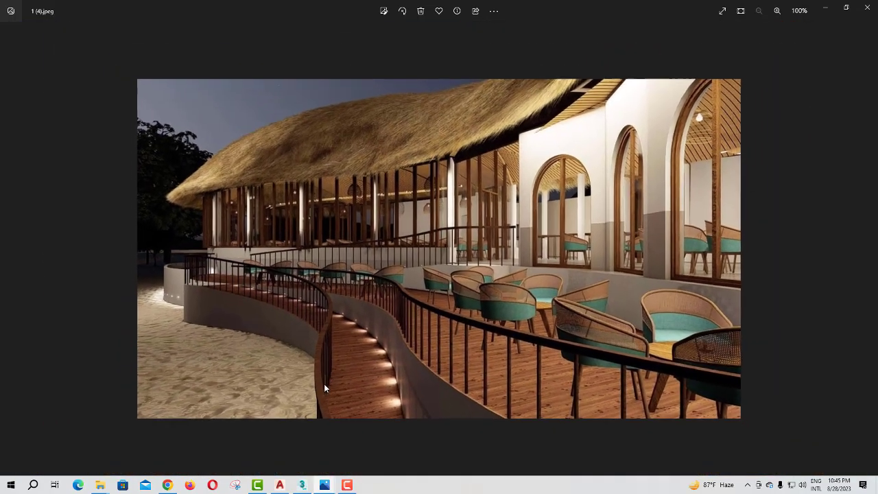
key("Right")
key("Right")
key("Right")
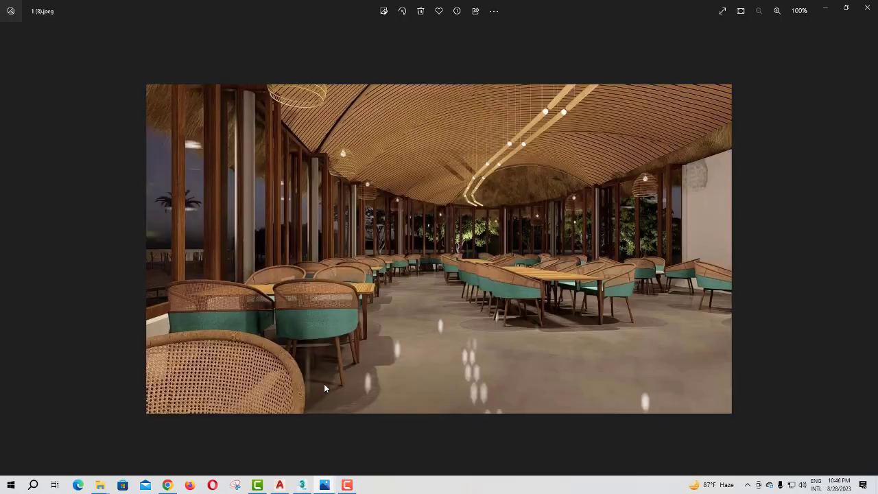
key("alt+F4")
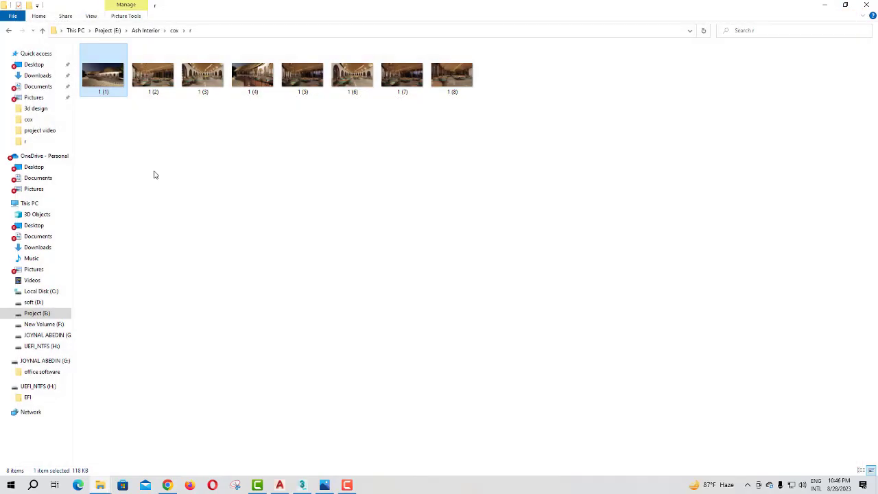
Return to the cox folder and open the site photo cox (1).jpeg from the project video folder.
left_click(9, 31)
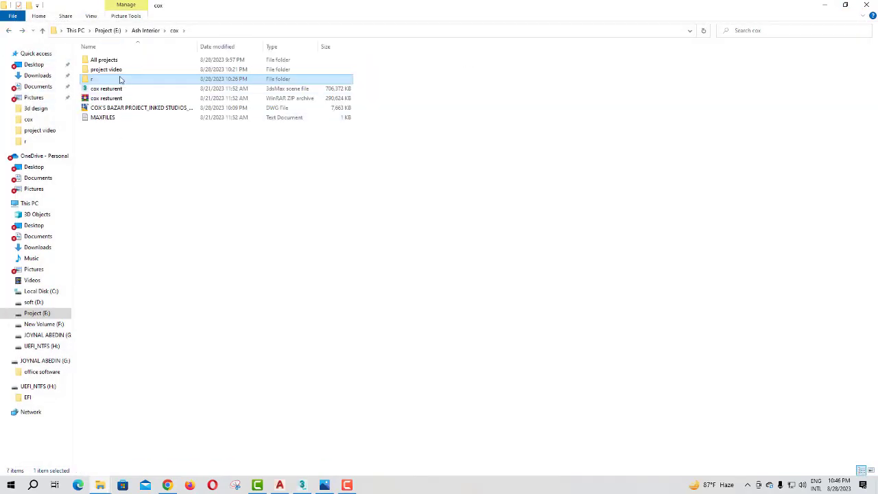
left_click(116, 70)
double_click(116, 71)
double_click(105, 72)
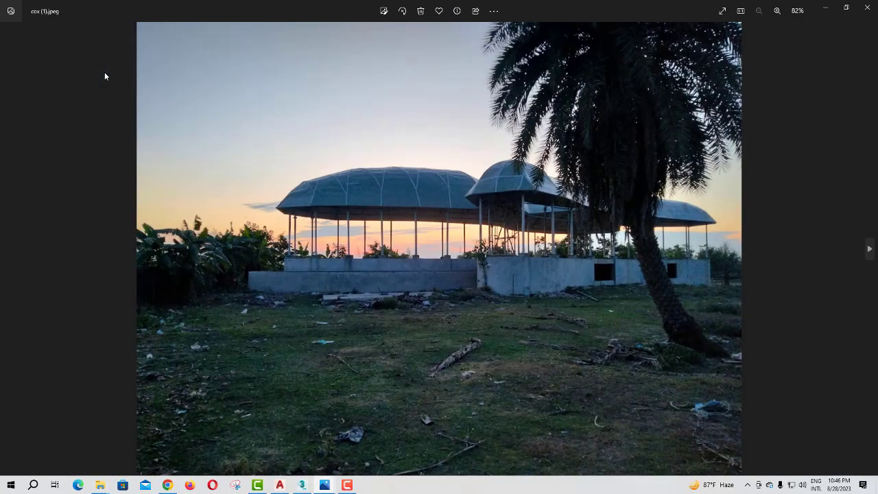
Examine the site photo cox (1).jpeg up close, view the clip cox (1).mp4, and continue to the photo cox (2).jpeg.
scroll(333, 275, "up", 5)
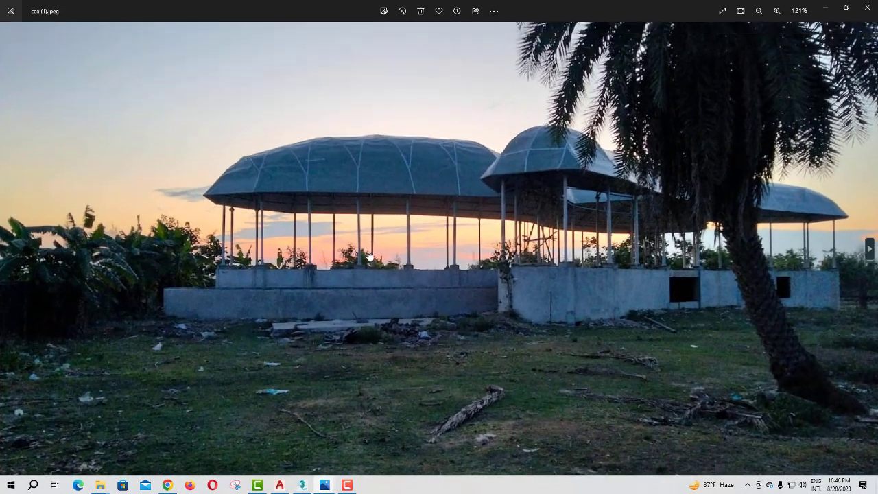
scroll(387, 291, "down", 5)
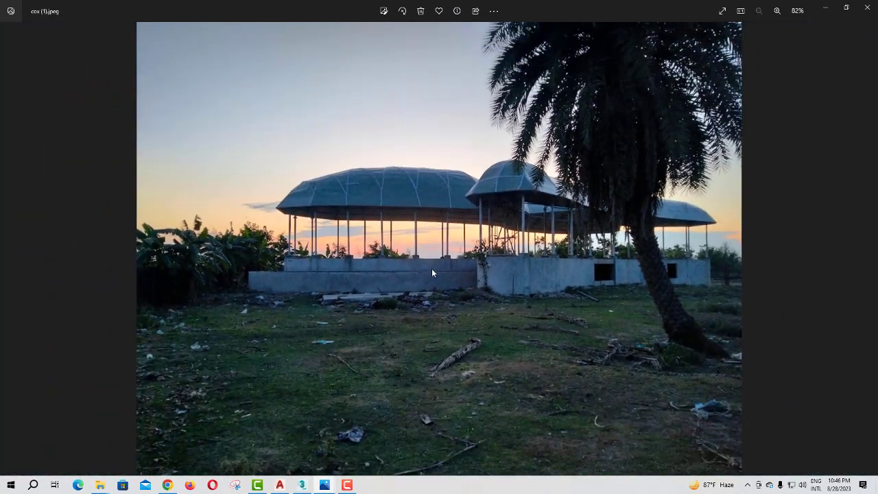
key("Right")
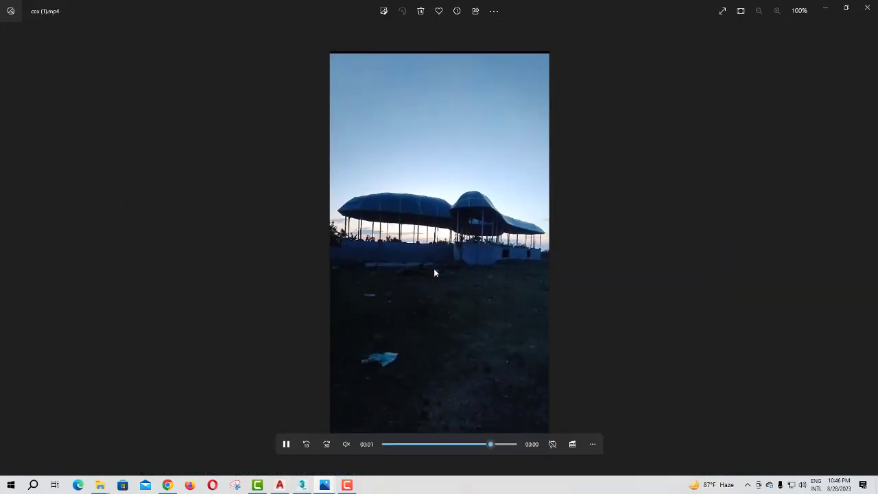
key("Right")
key("Right")
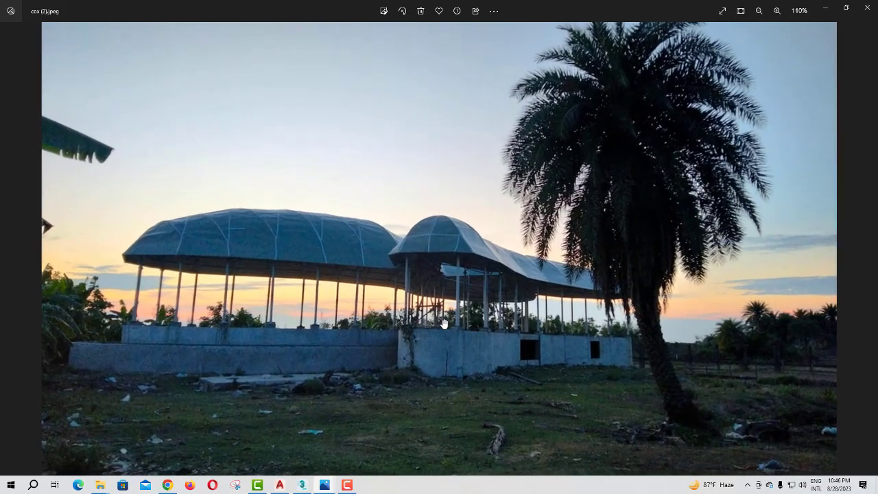